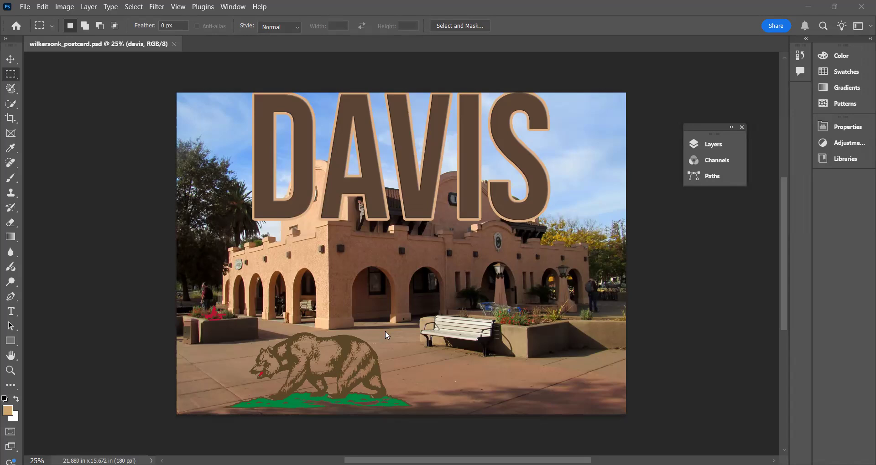
# - Open the Layers panel and dock it expanded beside the canvas
pyautogui.click(713, 145)
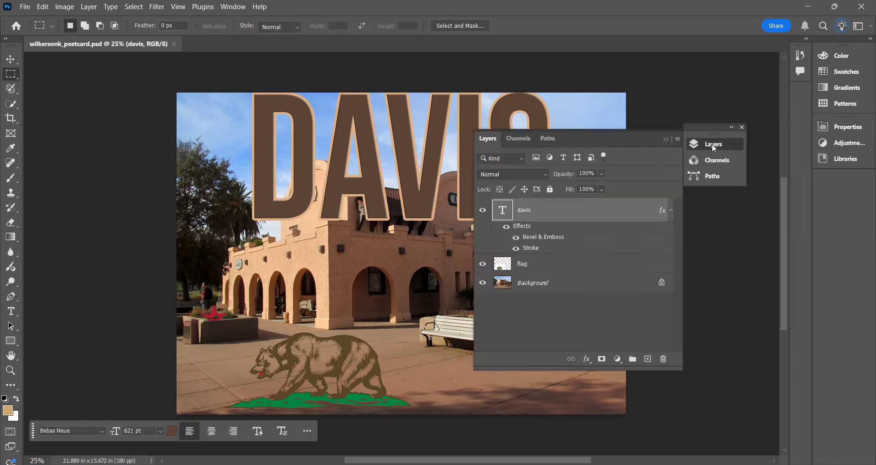
pyautogui.click(233, 7)
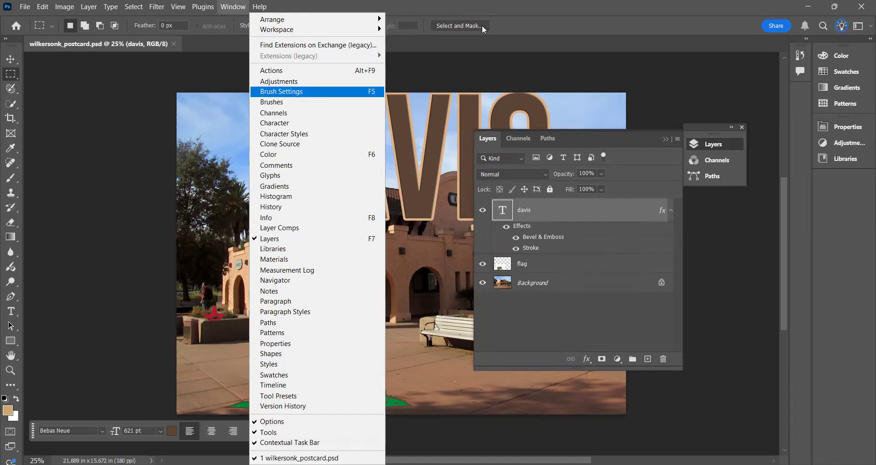
pyautogui.click(611, 7)
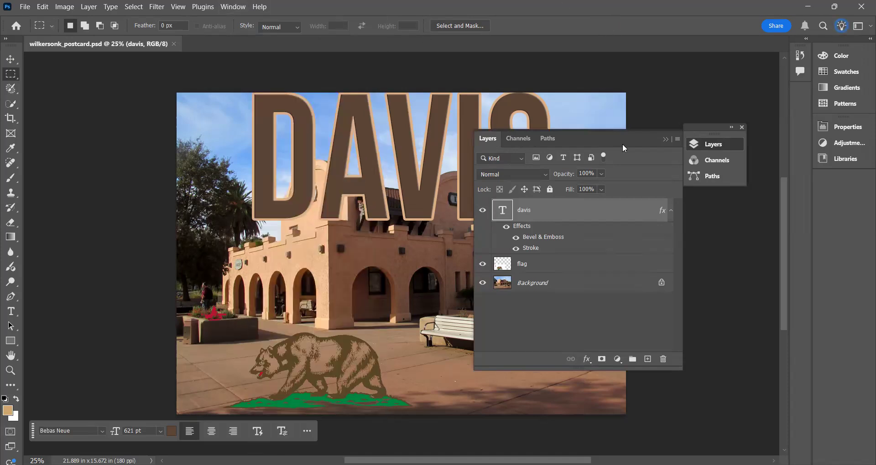
pyautogui.moveTo(781, 111); pyautogui.dragTo(780, 112)
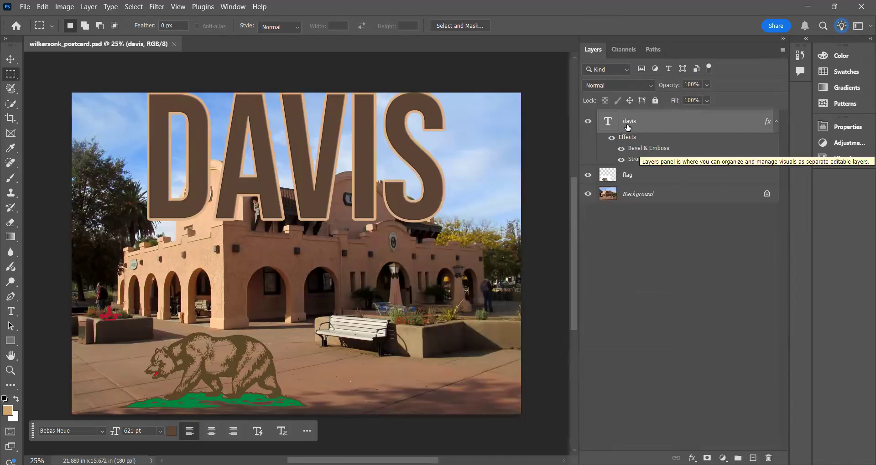
# - Duplicate the Background layer and move the davis text layer directly below the copy
pyautogui.click(632, 200)
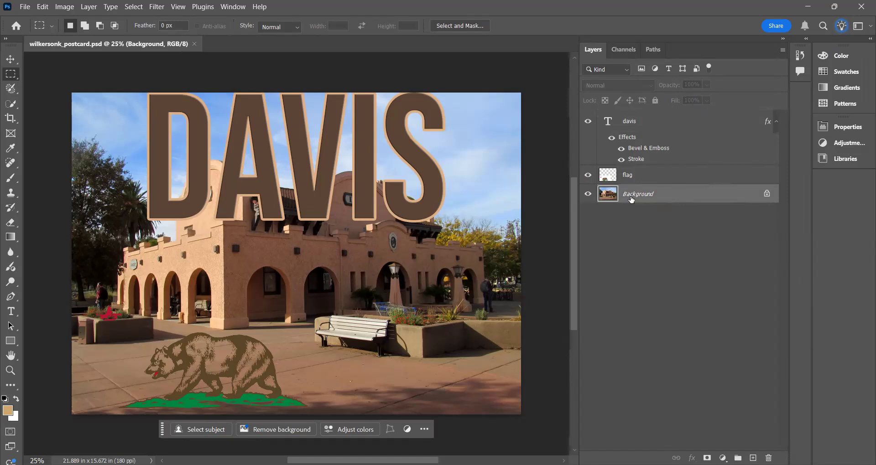
pyautogui.hotkey('ctrl', 'j')
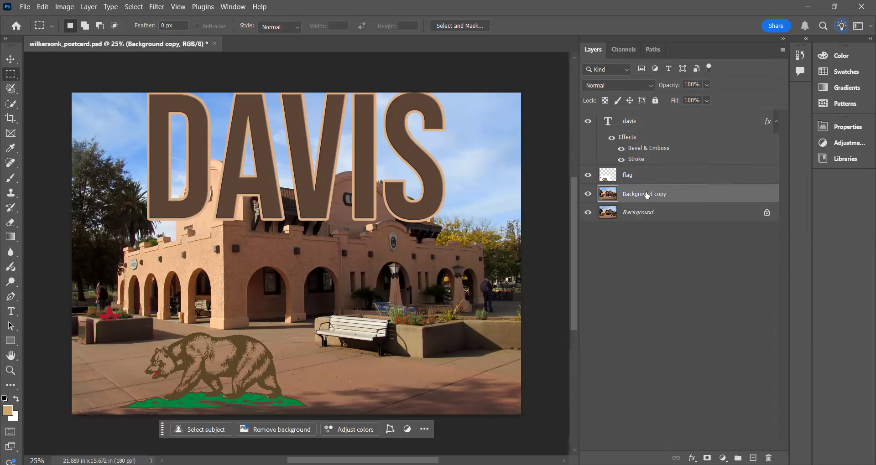
pyautogui.click(641, 123)
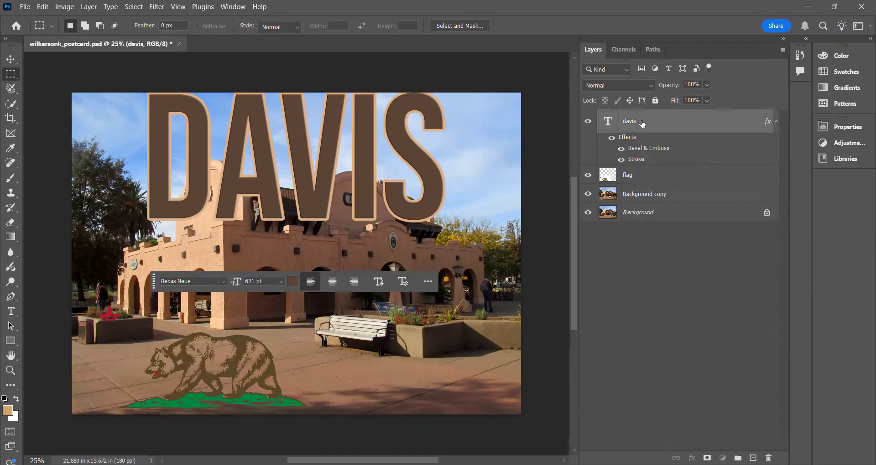
pyautogui.moveTo(640, 123); pyautogui.dragTo(646, 200)
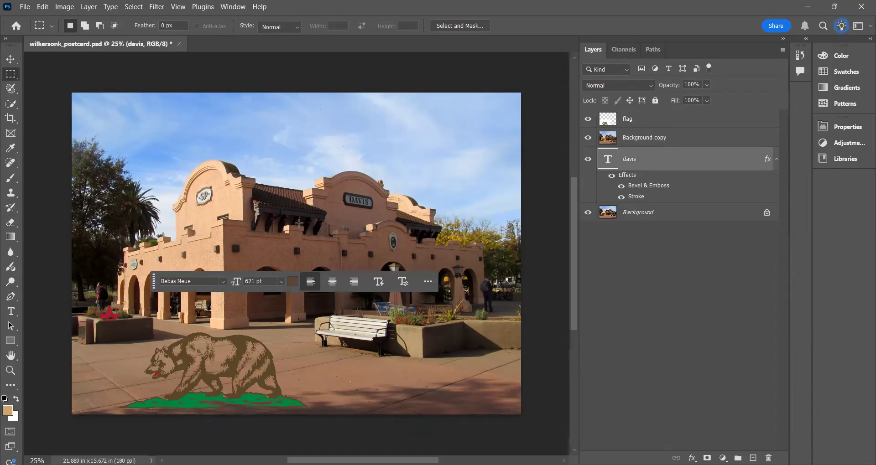
# - Remove everything except the building from the Background copy layer using an inverted subject selection, then clear the selection
pyautogui.click(653, 138)
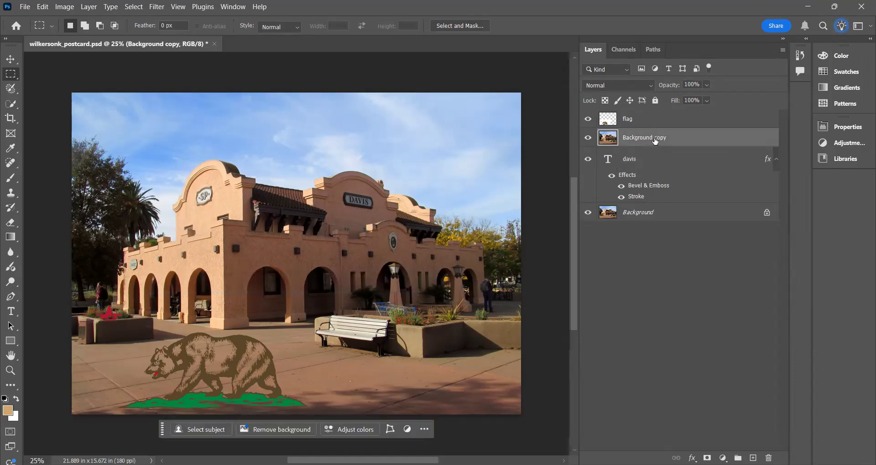
pyautogui.click(134, 7)
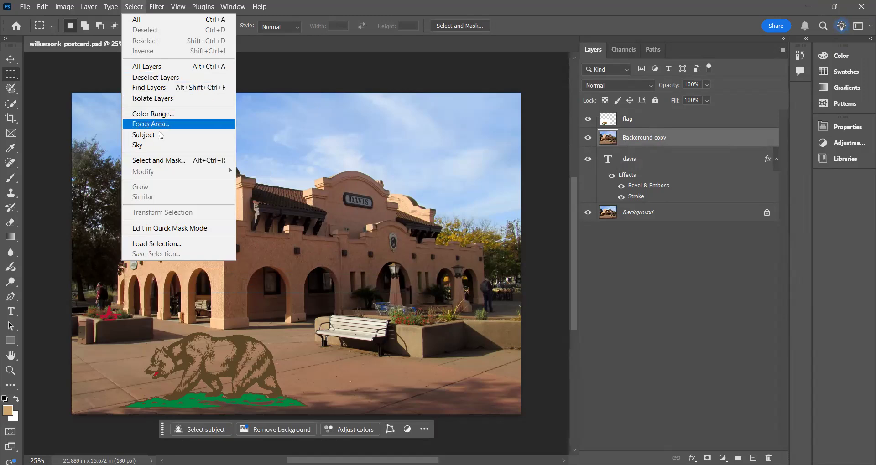
pyautogui.click(161, 136)
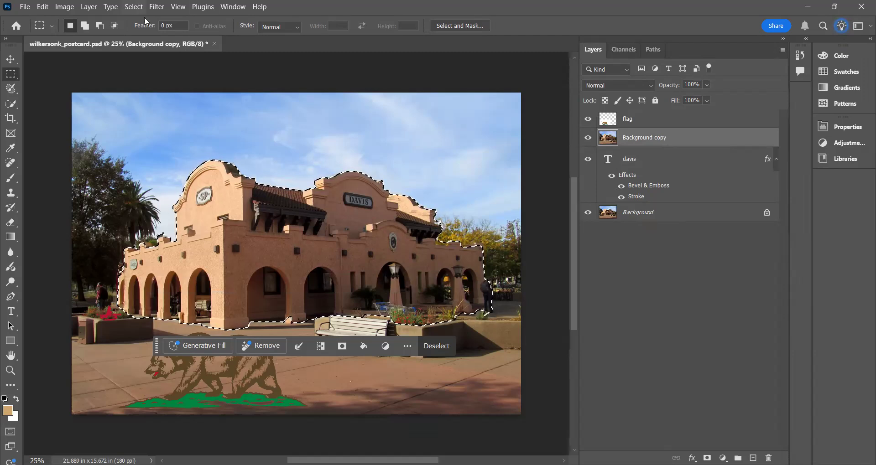
pyautogui.click(134, 7)
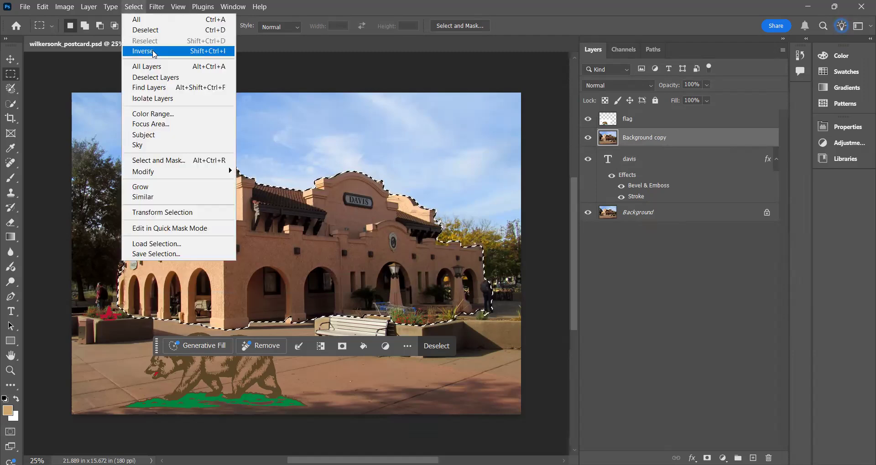
pyautogui.click(153, 52)
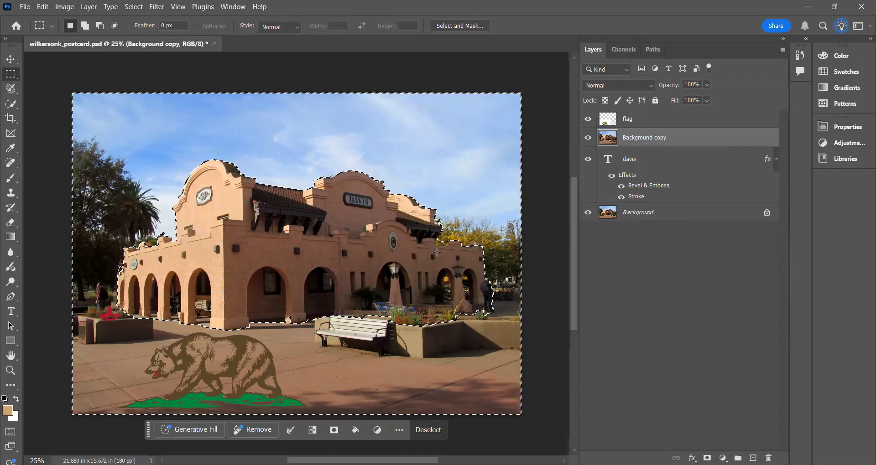
pyautogui.press('Delete')
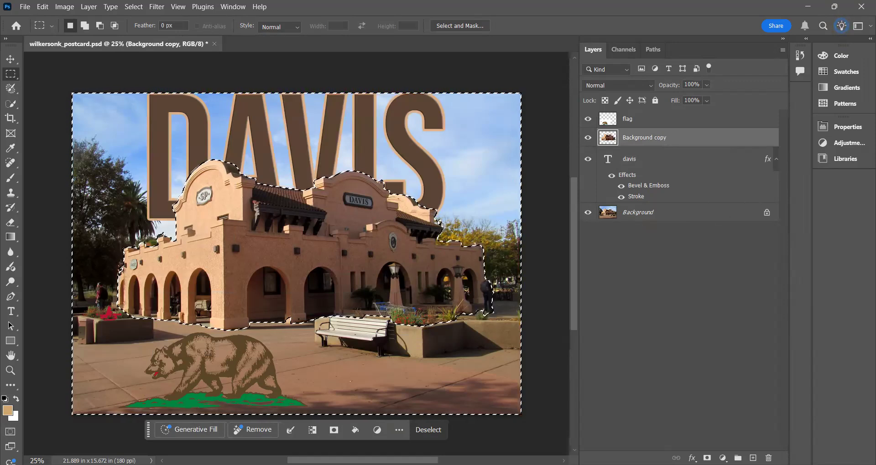
pyautogui.click(420, 319)
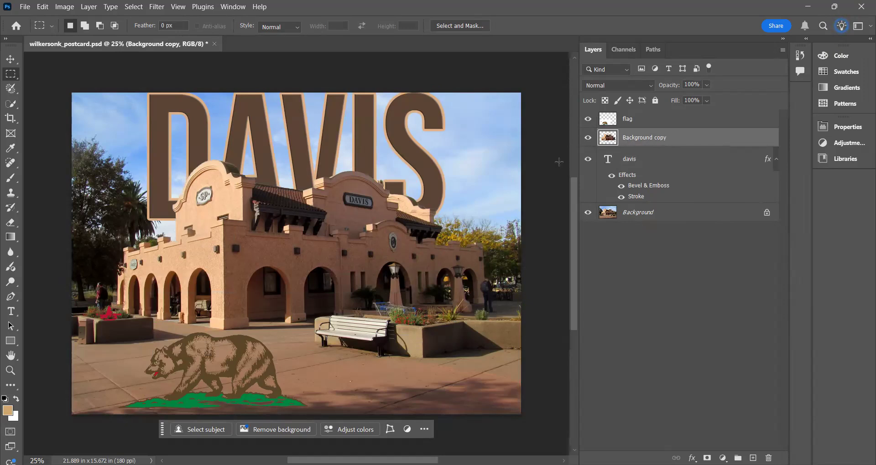
# - Rename the Background copy layer to "building only"
pyautogui.doubleClick(657, 138)
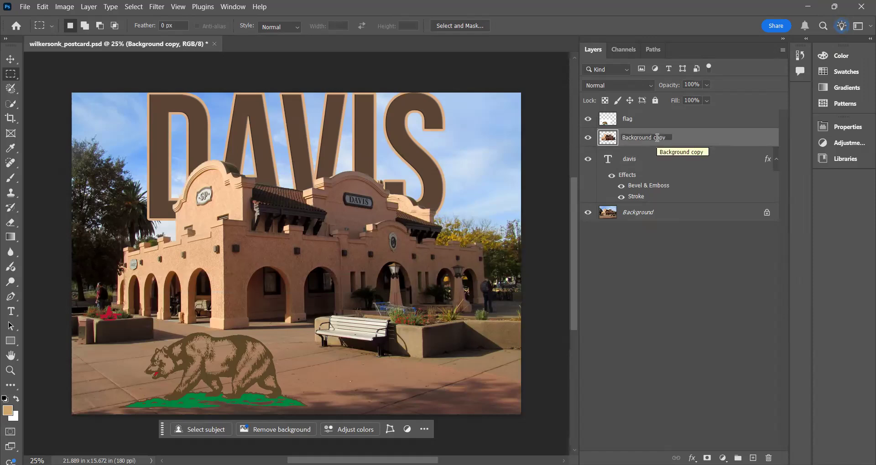
pyautogui.write('build')
pyautogui.moveTo(678, 136); pyautogui.dragTo(622, 145)
pyautogui.write('b')
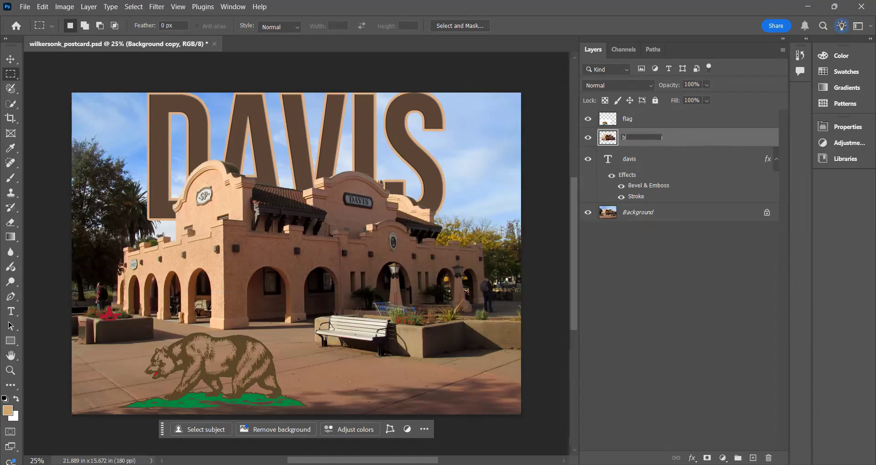
pyautogui.write('uilding only')
pyautogui.press('Return')
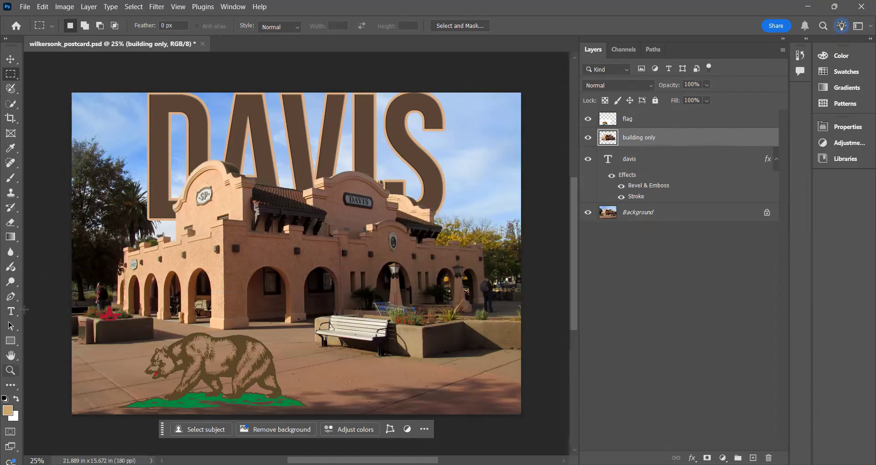
# - Set the font size of the whole DAVIS text to 500 pt
pyautogui.click(11, 312)
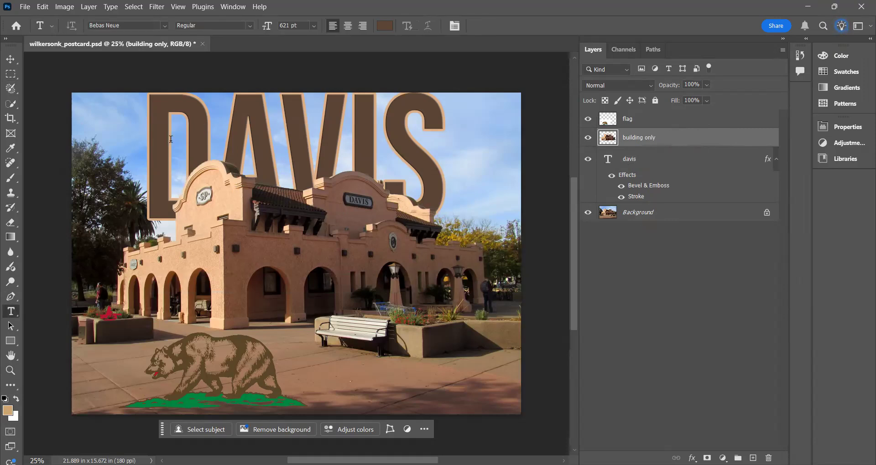
pyautogui.moveTo(146, 141); pyautogui.dragTo(433, 167)
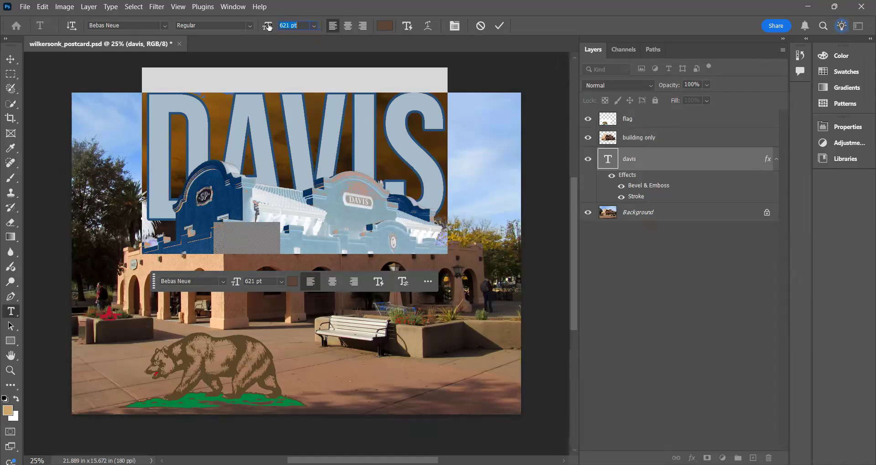
pyautogui.moveTo(268, 27); pyautogui.dragTo(386, 28)
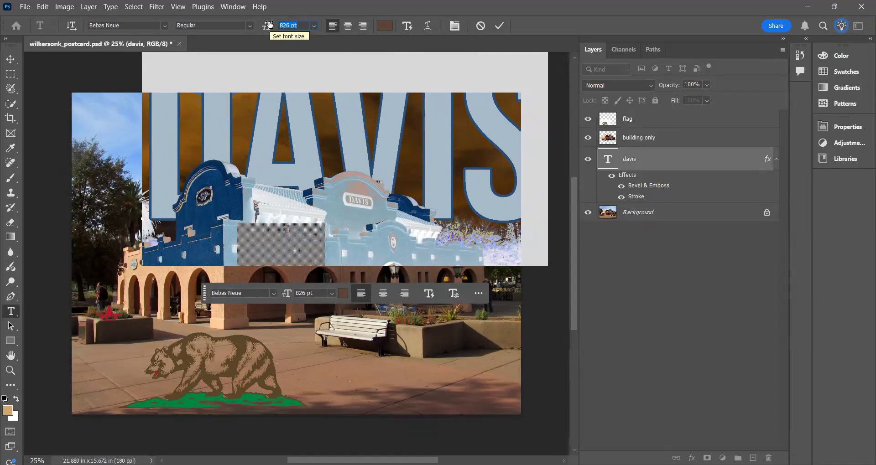
pyautogui.moveTo(269, 25); pyautogui.dragTo(83, 30)
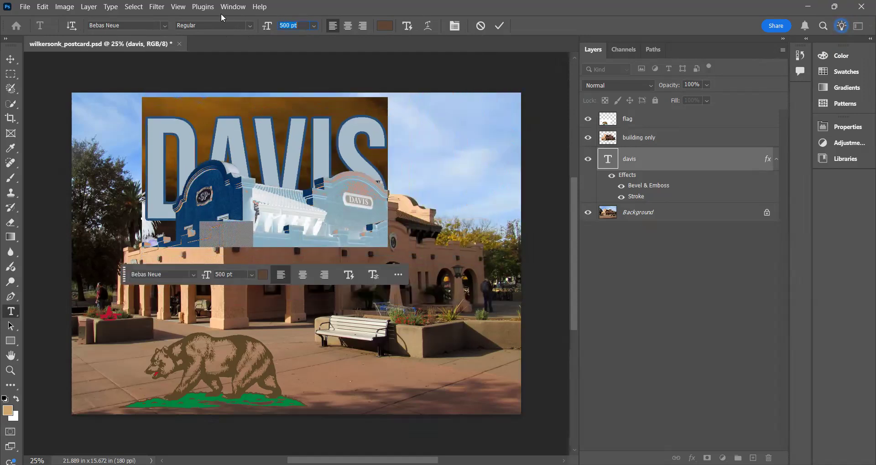
# - Move the DAVIS text into the upper-left corner of the postcard, just inside the image edges
pyautogui.click(11, 59)
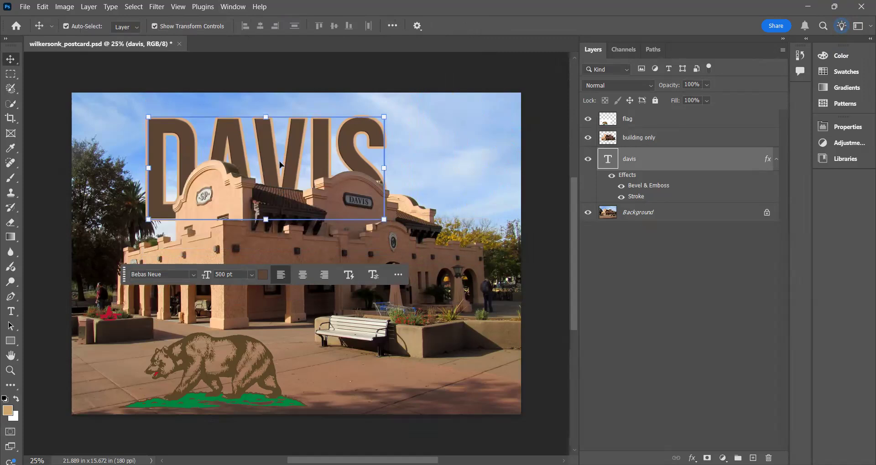
pyautogui.moveTo(291, 155); pyautogui.dragTo(322, 141)
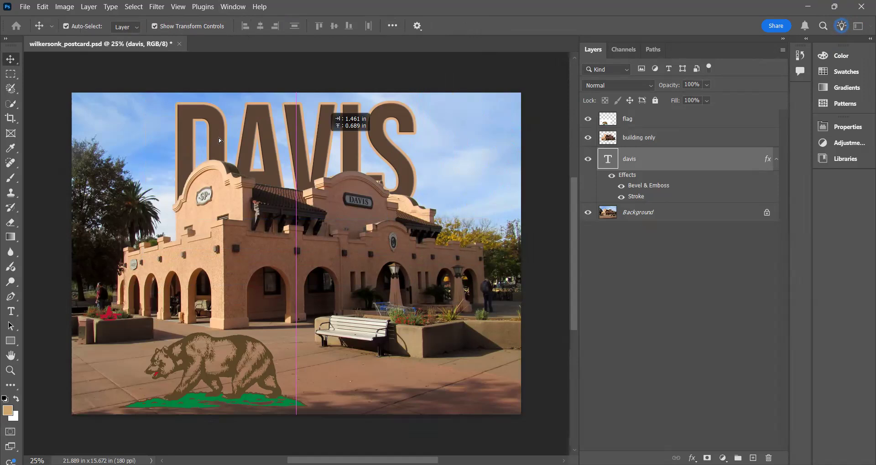
pyautogui.moveTo(303, 140); pyautogui.dragTo(303, 136)
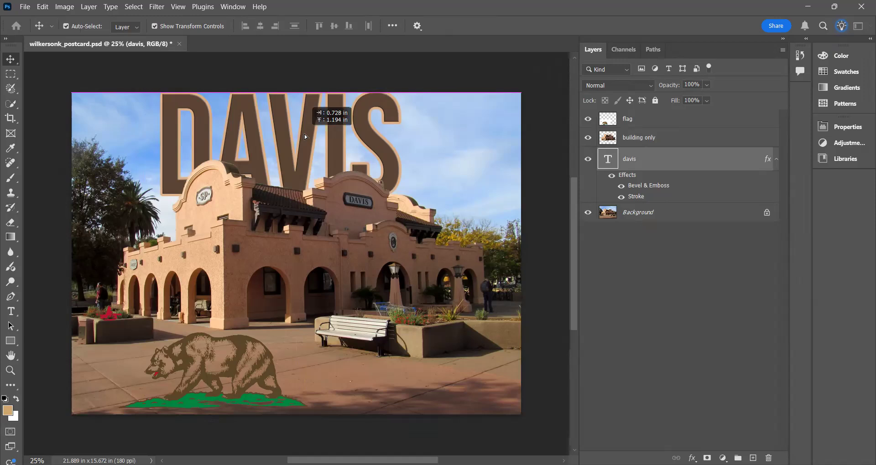
pyautogui.hotkey('shift', 'Right')
pyautogui.hotkey('shift', 'Right')
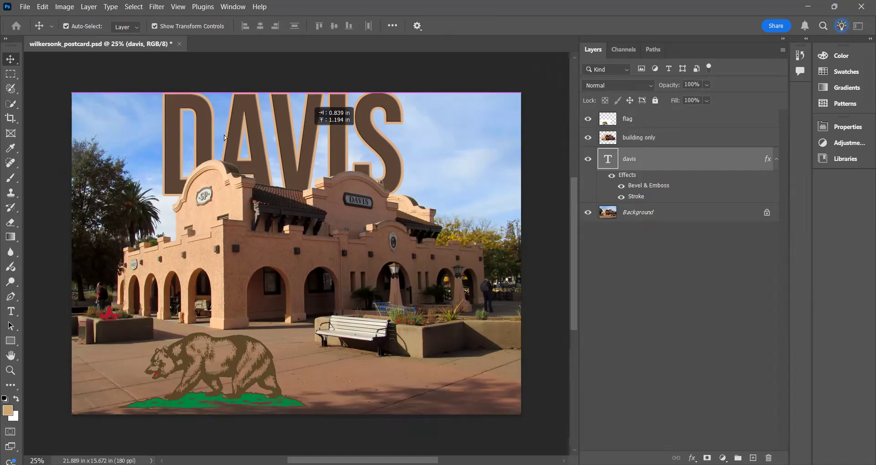
pyautogui.moveTo(223, 133); pyautogui.dragTo(224, 133)
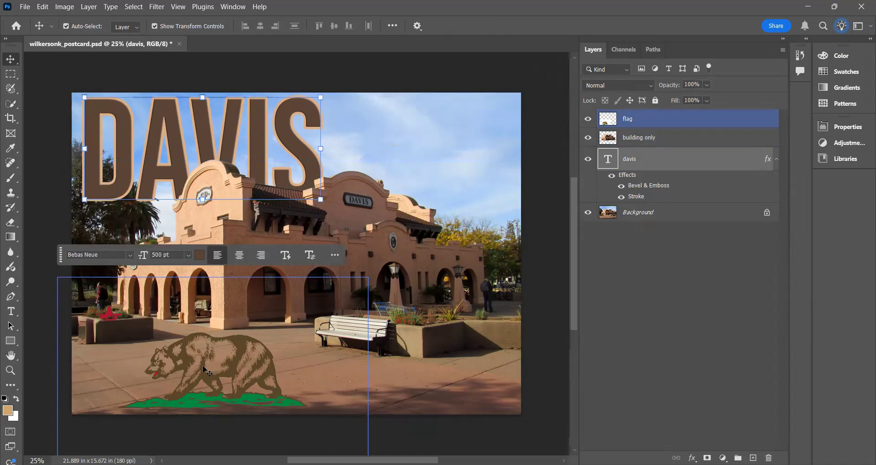
# - Move the flag layer so the whole bear and its grass sit in the sky beside the DAVIS text
pyautogui.click(243, 337)
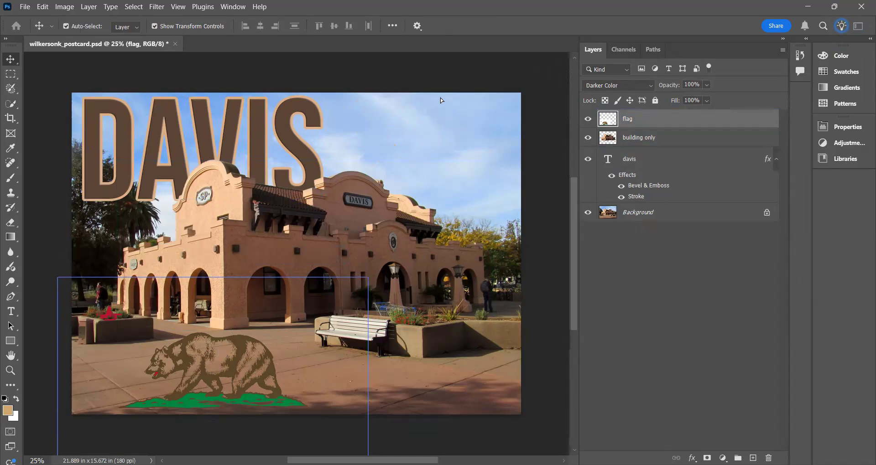
pyautogui.moveTo(446, 95); pyautogui.dragTo(446, 94)
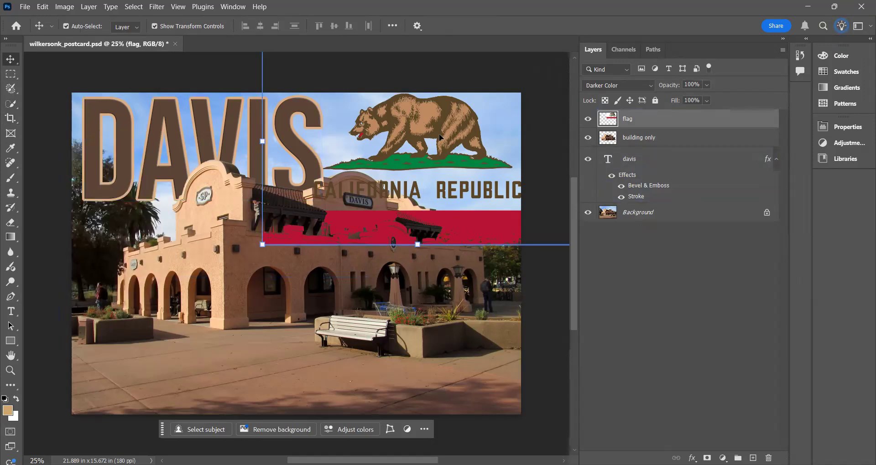
pyautogui.moveTo(439, 135); pyautogui.dragTo(451, 147)
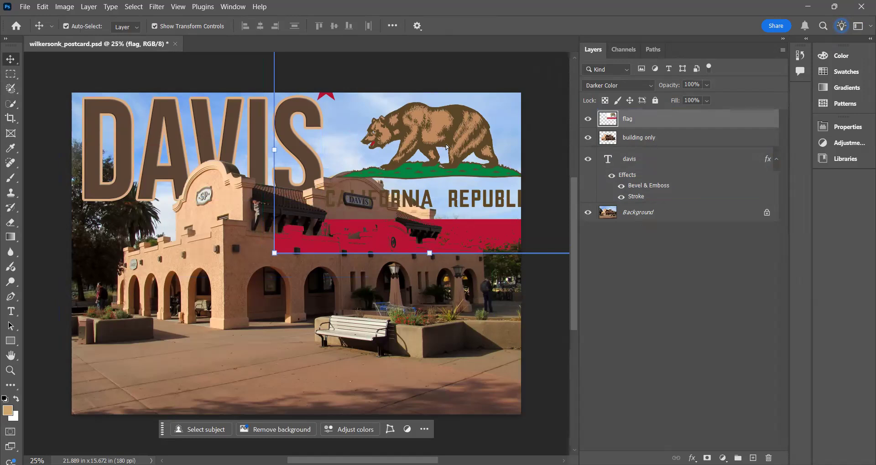
pyautogui.moveTo(449, 147); pyautogui.dragTo(445, 147)
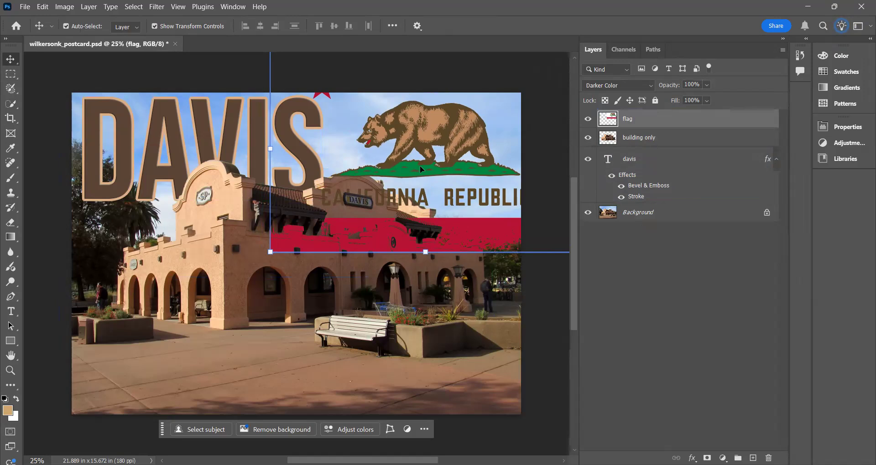
# - On the flag layer, draw a rectangular selection of about 9.5 × 3.9 in around the bear and its grass
pyautogui.click(12, 77)
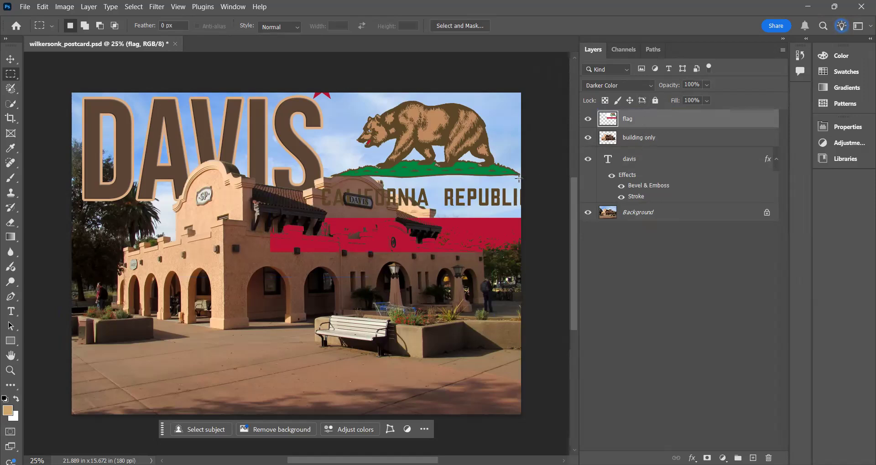
pyautogui.moveTo(519, 179); pyautogui.dragTo(516, 176)
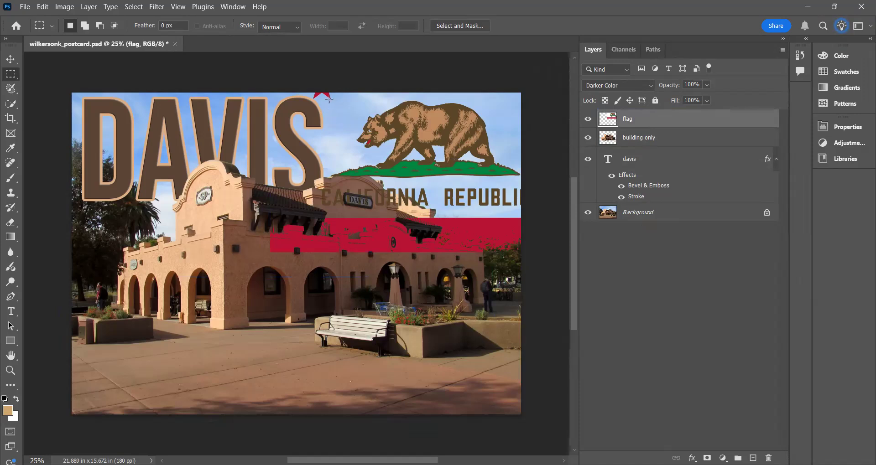
pyautogui.moveTo(325, 100); pyautogui.dragTo(518, 178)
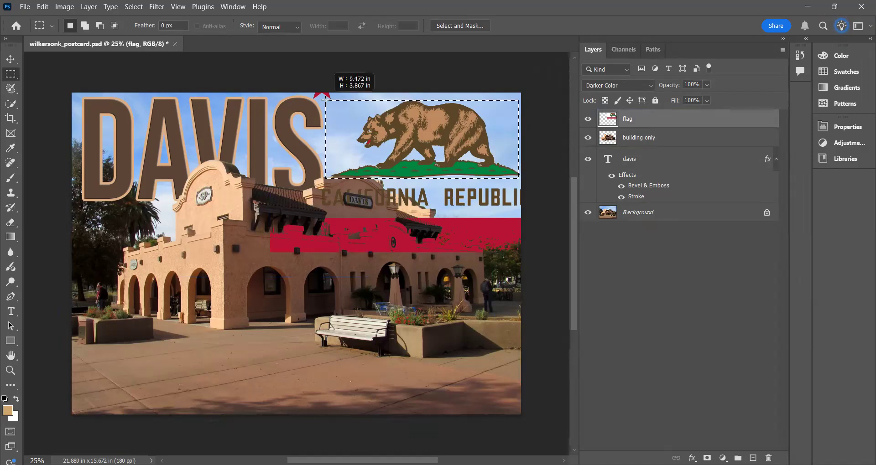
pyautogui.moveTo(326, 101); pyautogui.dragTo(327, 101)
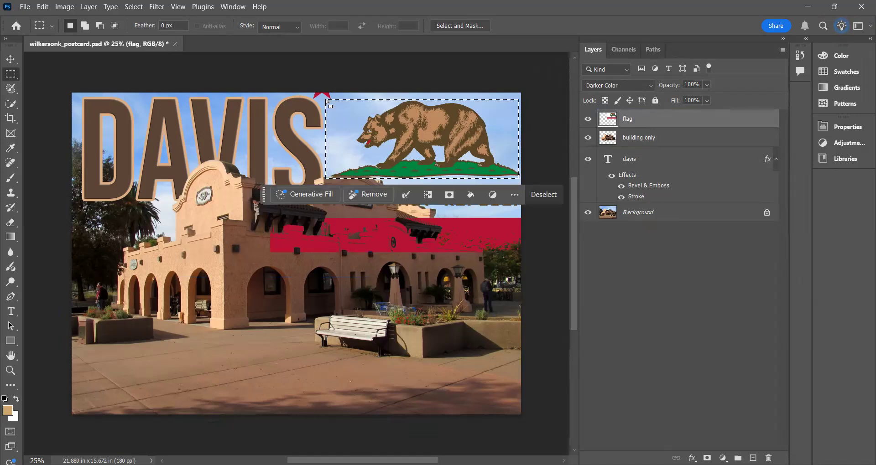
pyautogui.click(136, 7)
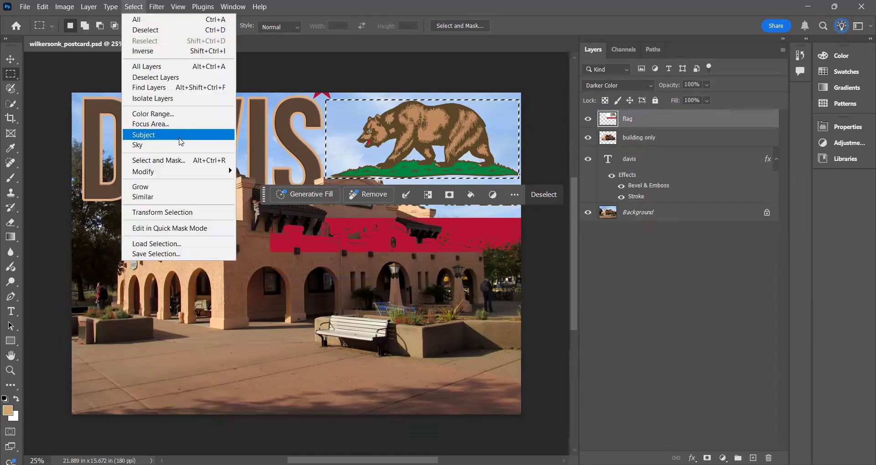
pyautogui.click(179, 137)
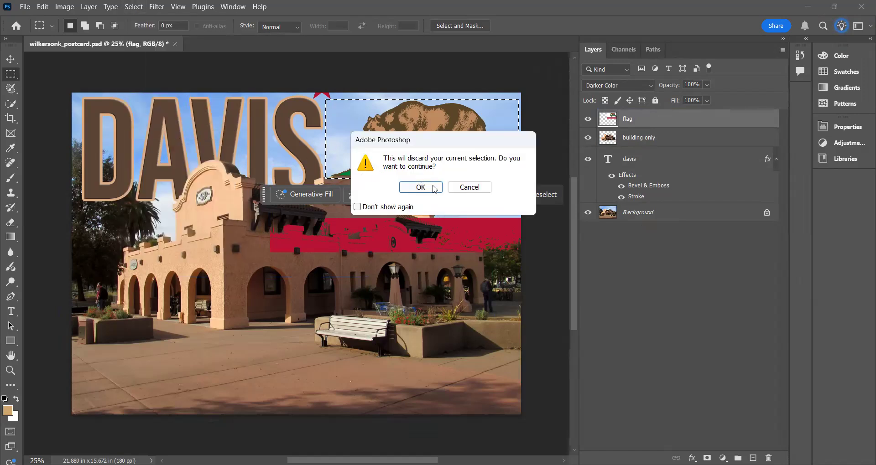
pyautogui.click(432, 188)
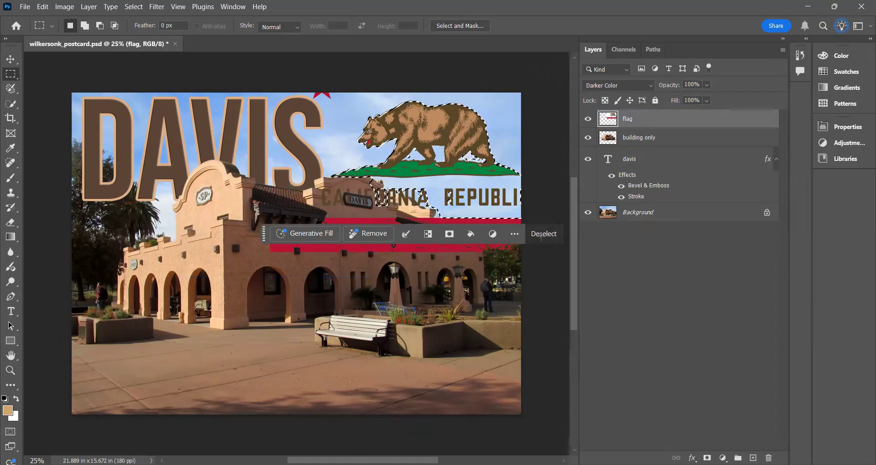
pyautogui.click(543, 234)
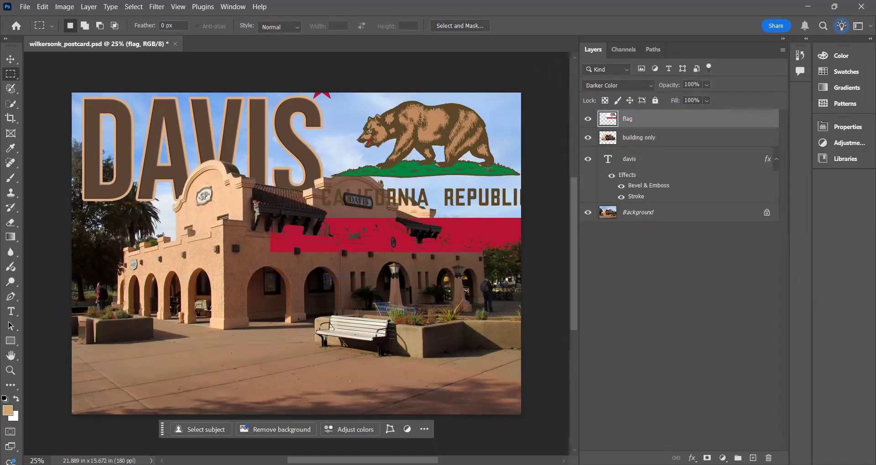
pyautogui.moveTo(326, 105); pyautogui.dragTo(522, 181)
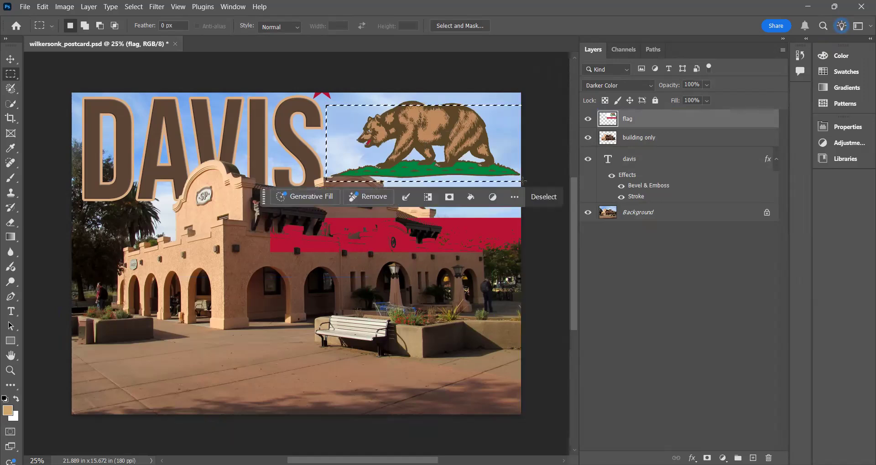
pyautogui.click(543, 197)
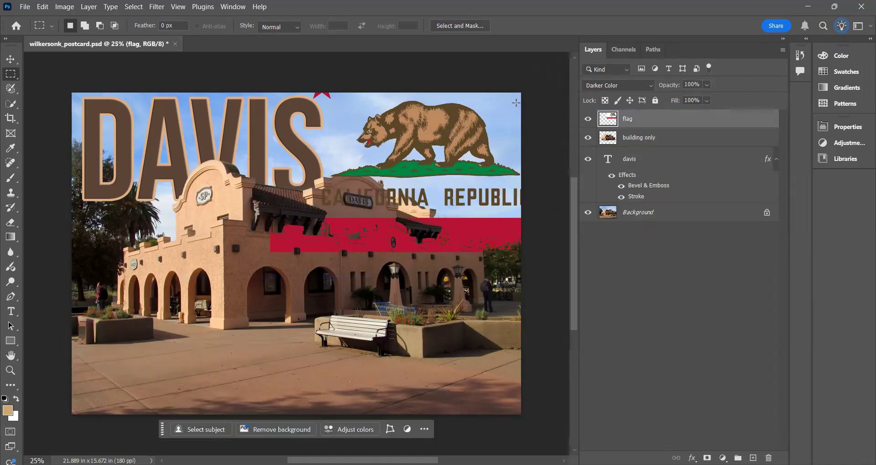
pyautogui.moveTo(516, 103); pyautogui.dragTo(516, 103)
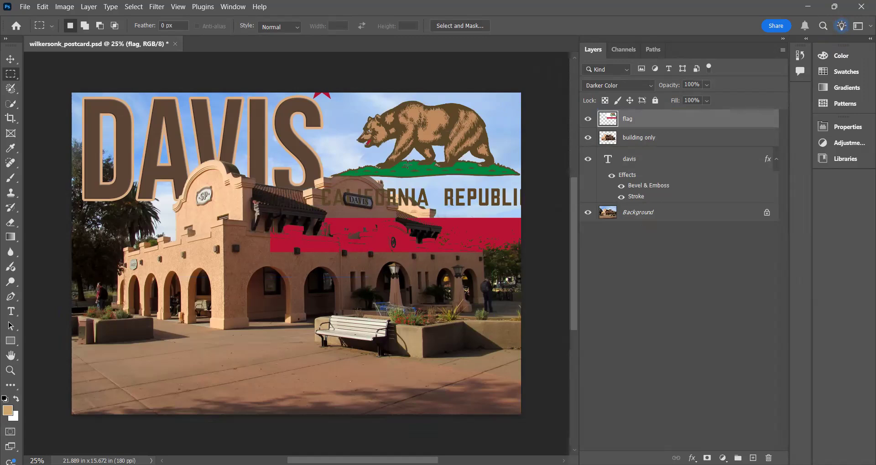
pyautogui.moveTo(331, 180); pyautogui.dragTo(324, 186)
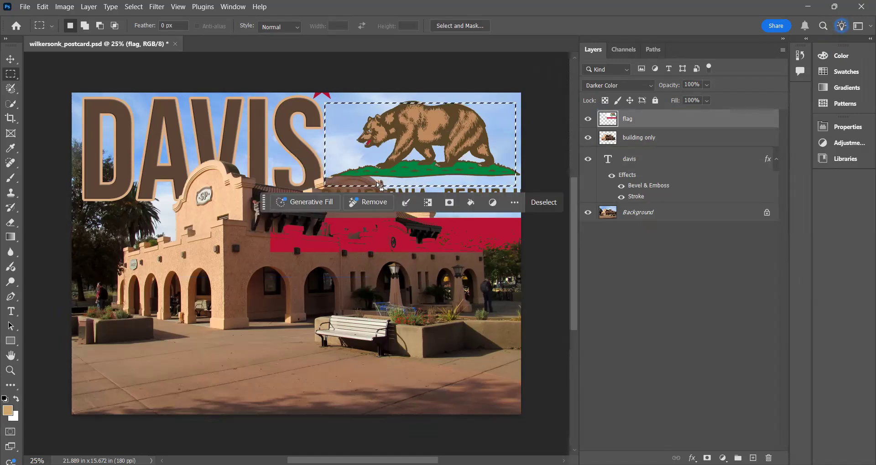
pyautogui.click(543, 204)
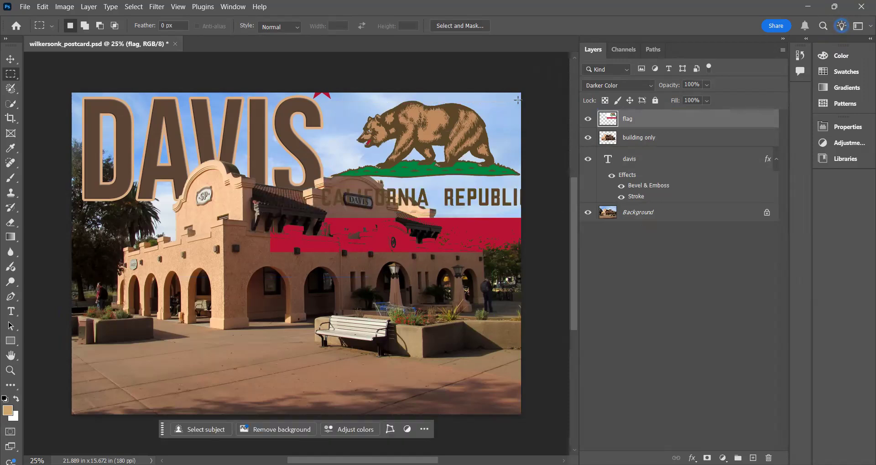
pyautogui.click(517, 100)
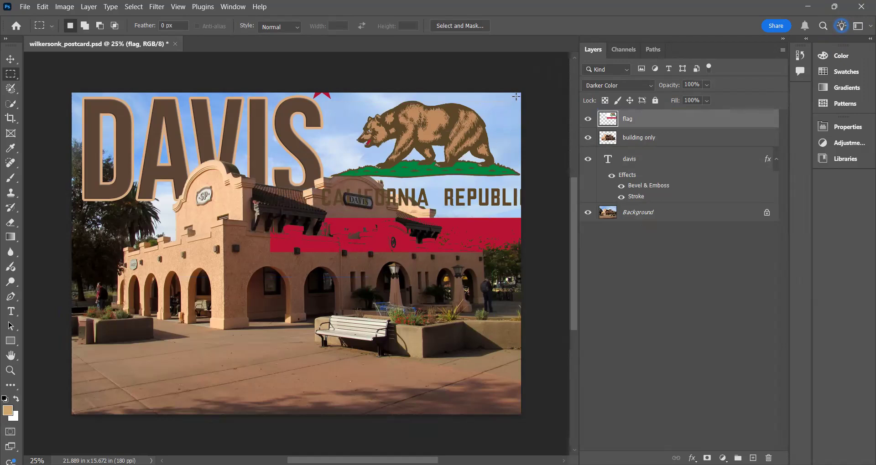
pyautogui.moveTo(516, 95); pyautogui.dragTo(523, 98)
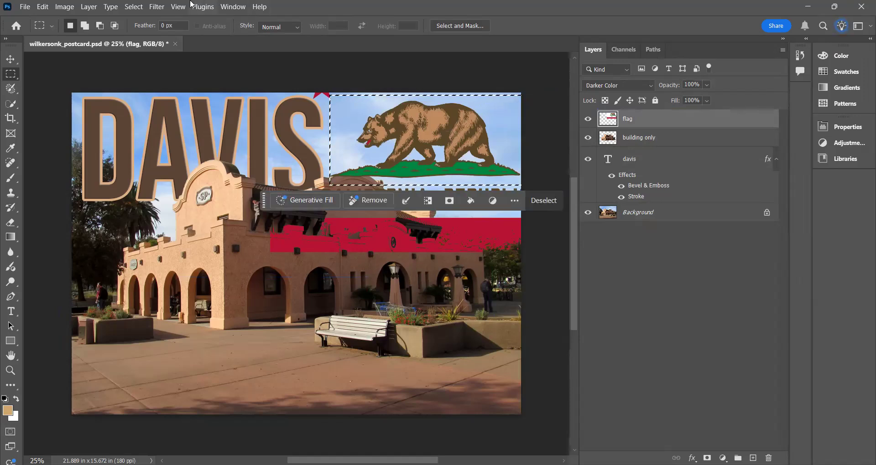
# - On the flag layer, select the subject, invert the selection, delete everything outside the bear area, and deselect
pyautogui.click(134, 7)
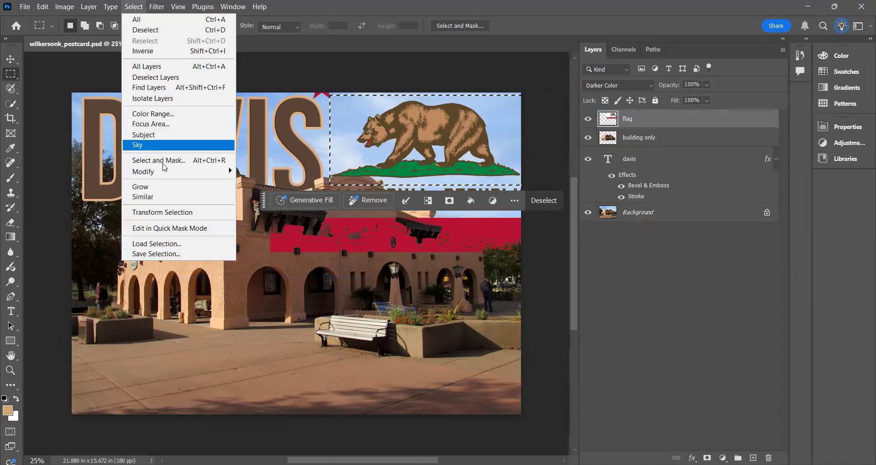
pyautogui.click(154, 136)
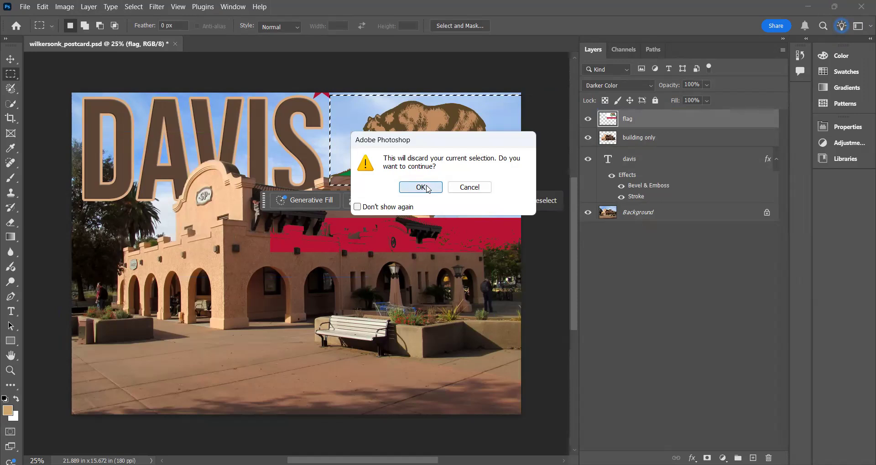
pyautogui.click(421, 187)
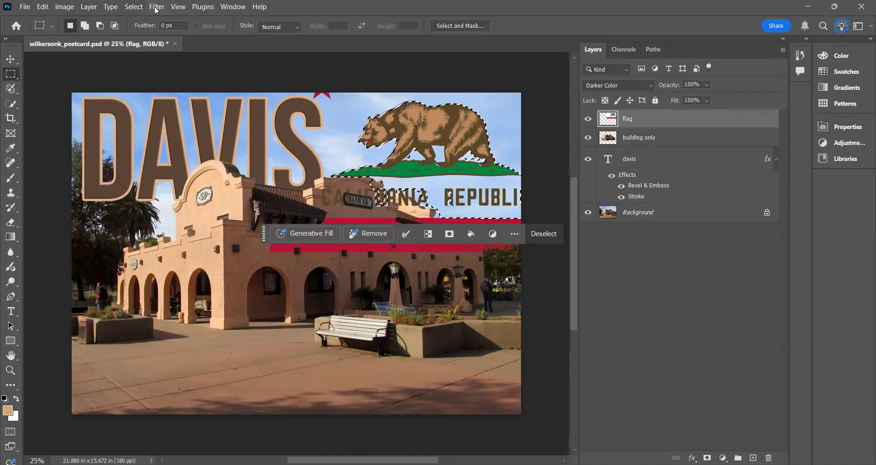
pyautogui.click(137, 8)
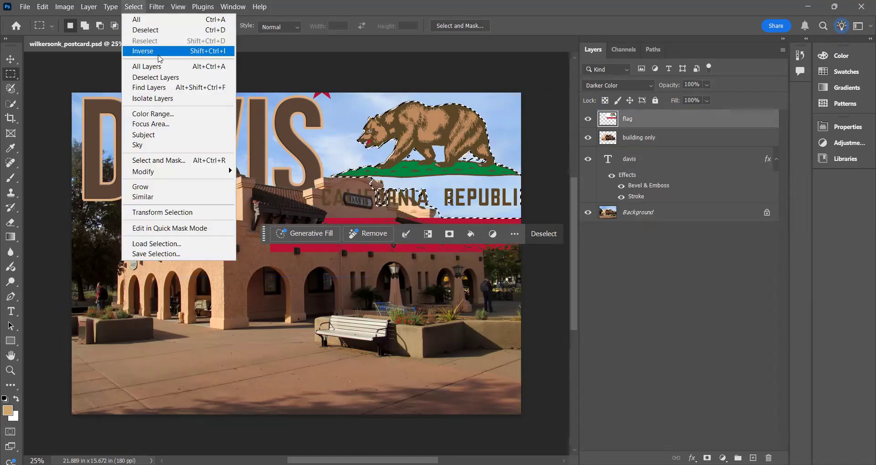
pyautogui.click(158, 52)
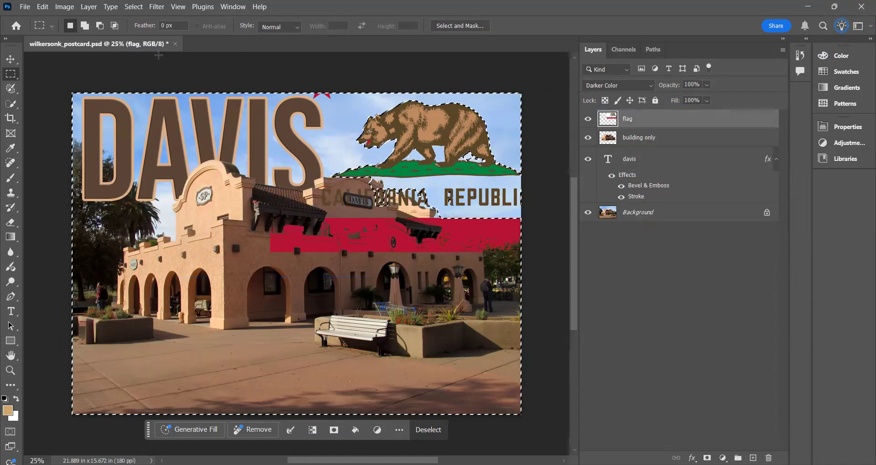
pyautogui.press('Delete')
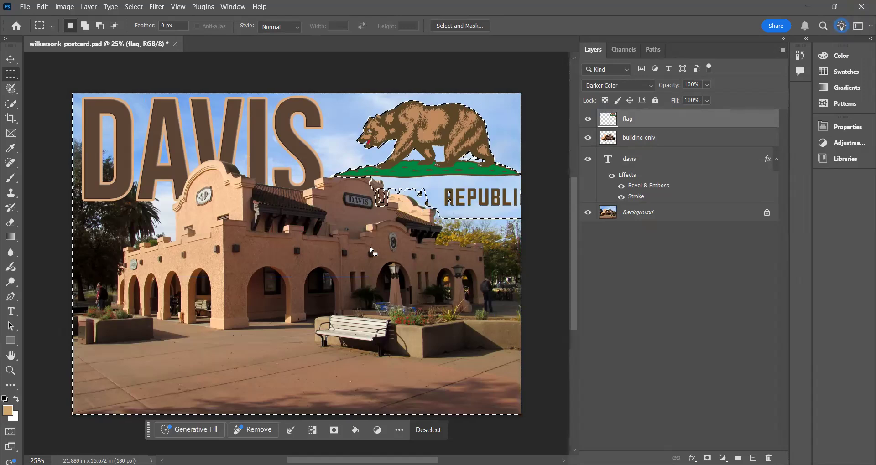
pyautogui.hotkey('ctrl', 'd')
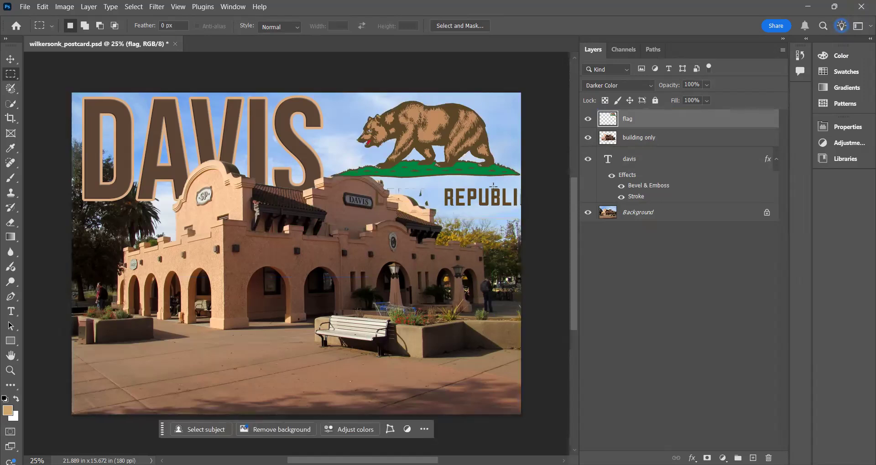
# - With the Eraser at 130 px, remove the leftover REPUBLIC lettering and text fragments below the bear's grass on the flag layer
pyautogui.click(9, 165)
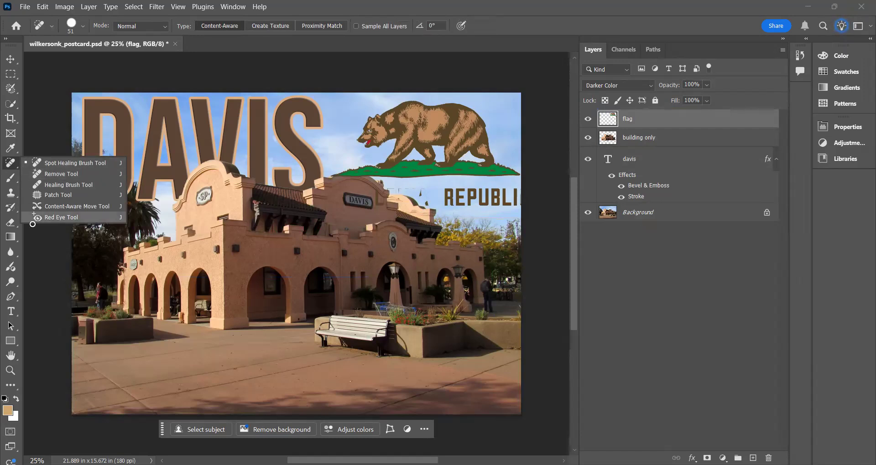
pyautogui.click(11, 224)
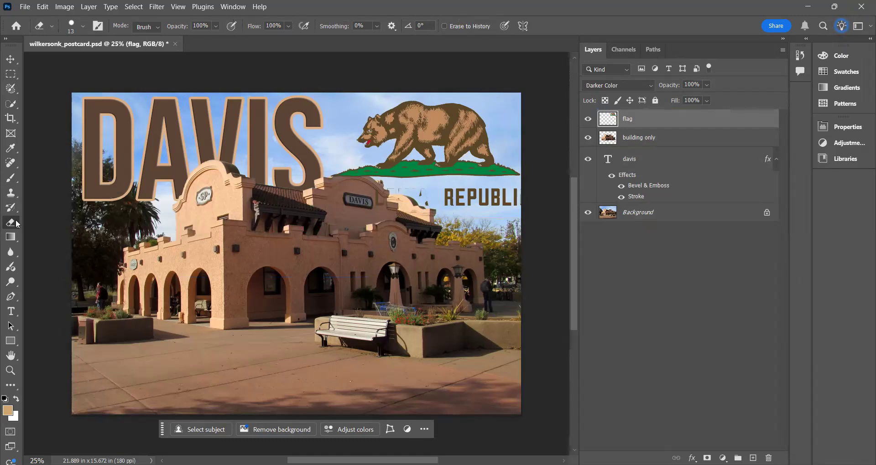
pyautogui.rightClick(15, 224)
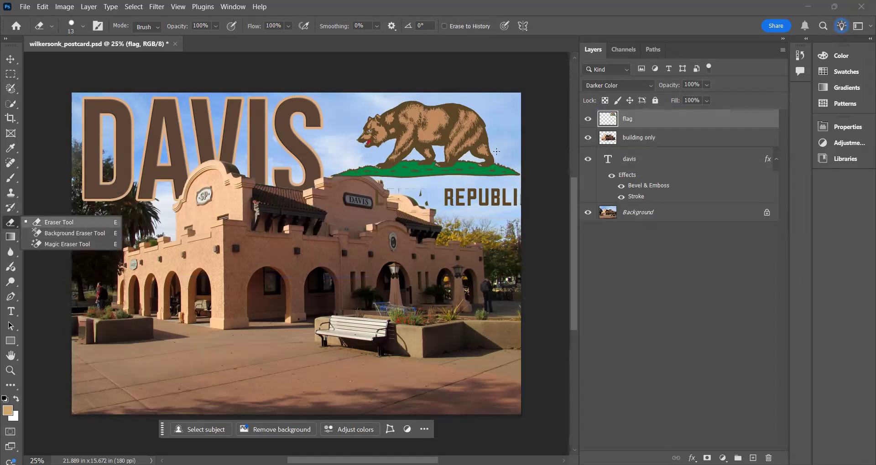
pyautogui.click(62, 226)
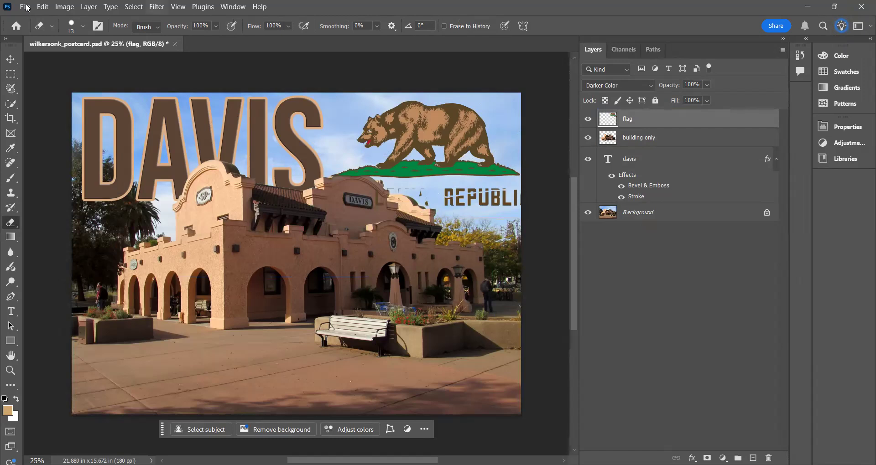
pyautogui.click(83, 26)
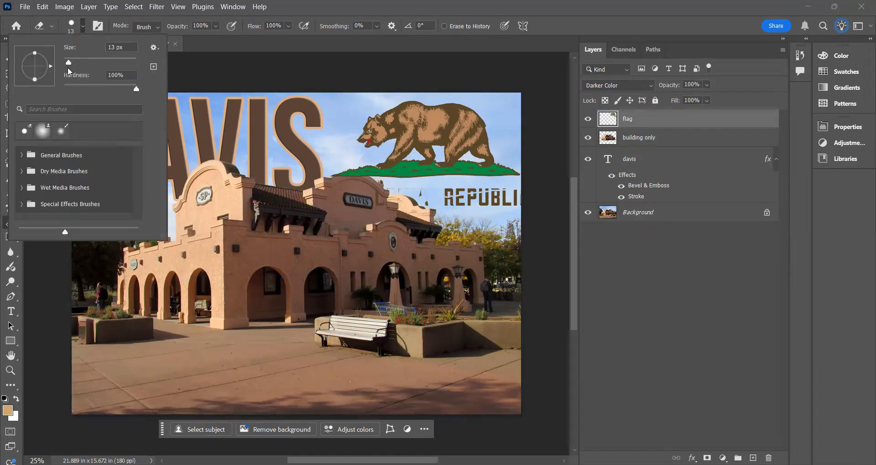
pyautogui.moveTo(71, 61); pyautogui.dragTo(106, 62)
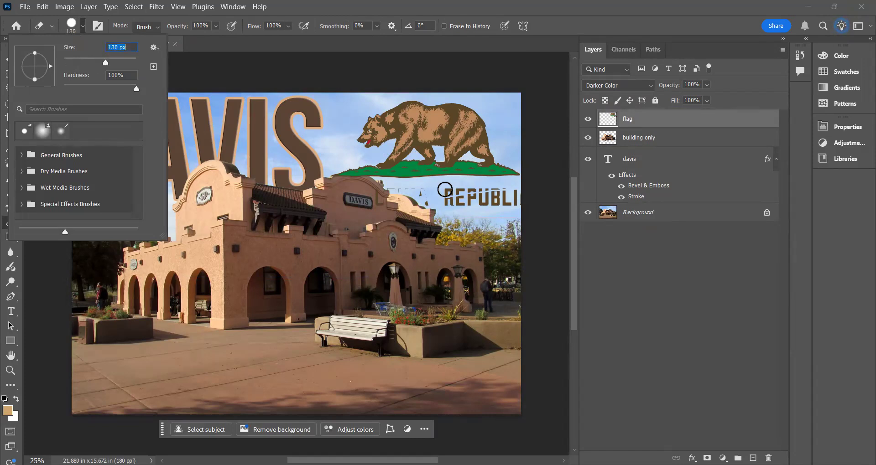
pyautogui.moveTo(445, 189)
pyautogui.mouseDown()
pyautogui.moveTo(511, 191)
pyautogui.moveTo(517, 202)
pyautogui.moveTo(454, 202)
pyautogui.moveTo(402, 181)
pyautogui.moveTo(388, 187)
pyautogui.moveTo(429, 198)
pyautogui.mouseUp()
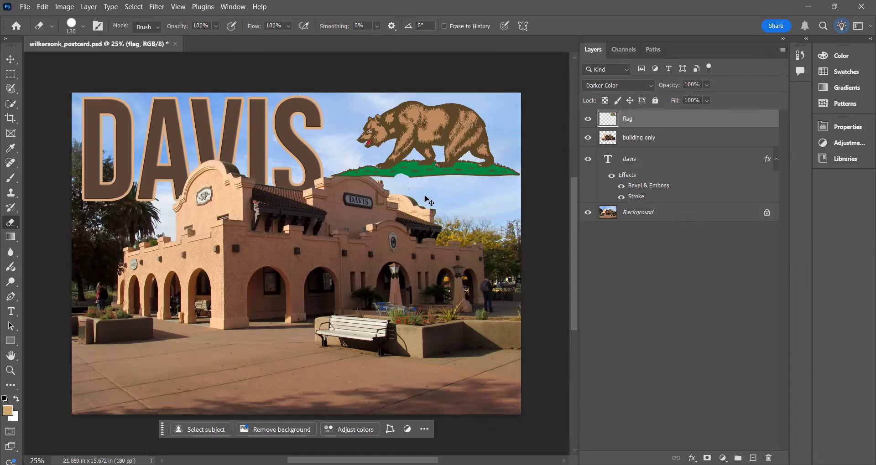
pyautogui.hotkey('ctrl', 'z')
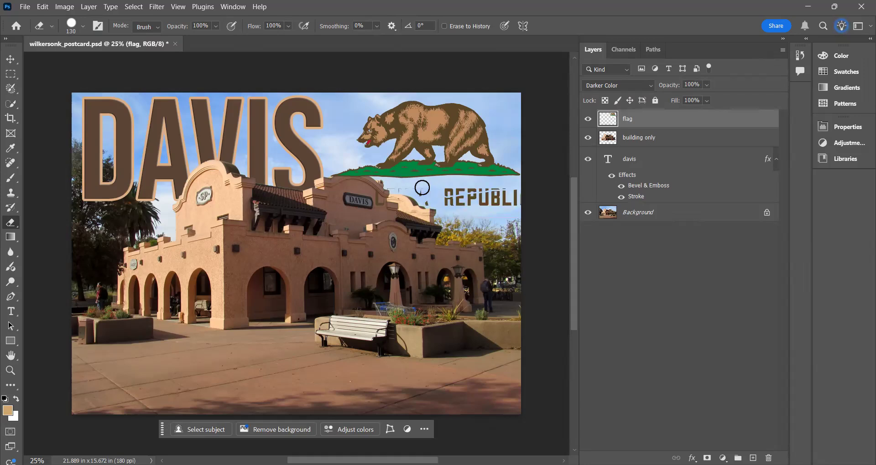
pyautogui.moveTo(397, 188)
pyautogui.mouseDown()
pyautogui.moveTo(518, 195)
pyautogui.moveTo(474, 203)
pyautogui.moveTo(421, 193)
pyautogui.mouseUp()
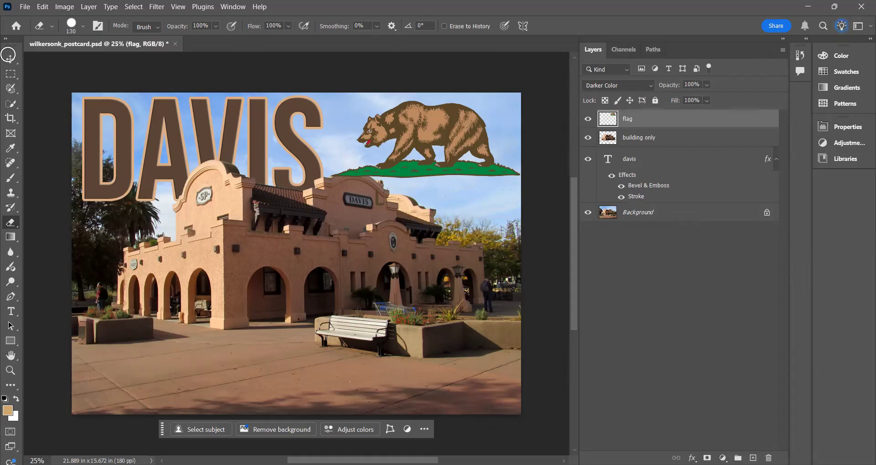
# - Move the flag layer beneath the building only layer so the bear's grass sits behind the roofline
pyautogui.click(11, 60)
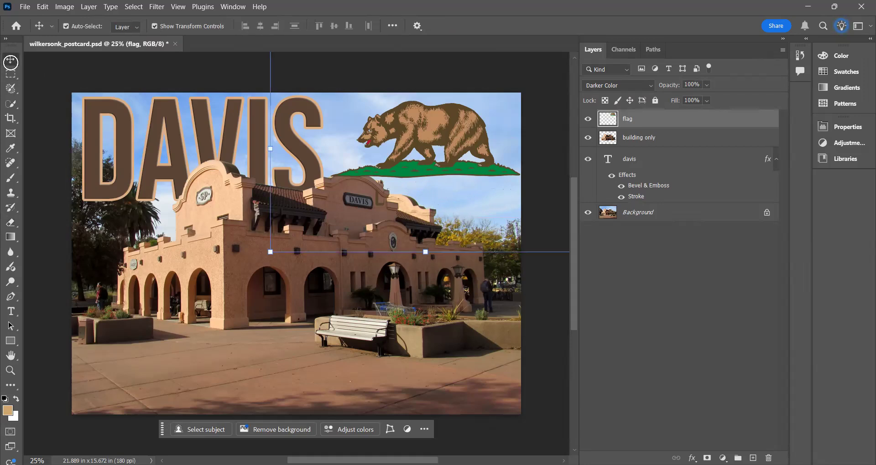
pyautogui.click(635, 169)
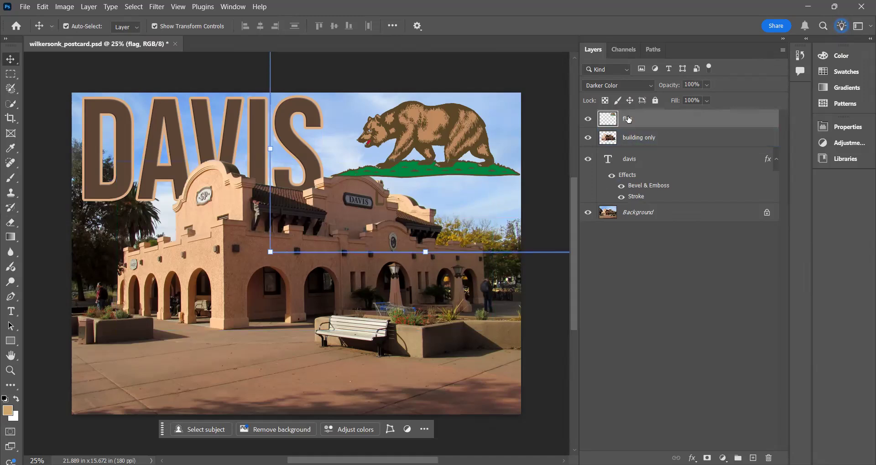
pyautogui.moveTo(628, 120); pyautogui.dragTo(631, 151)
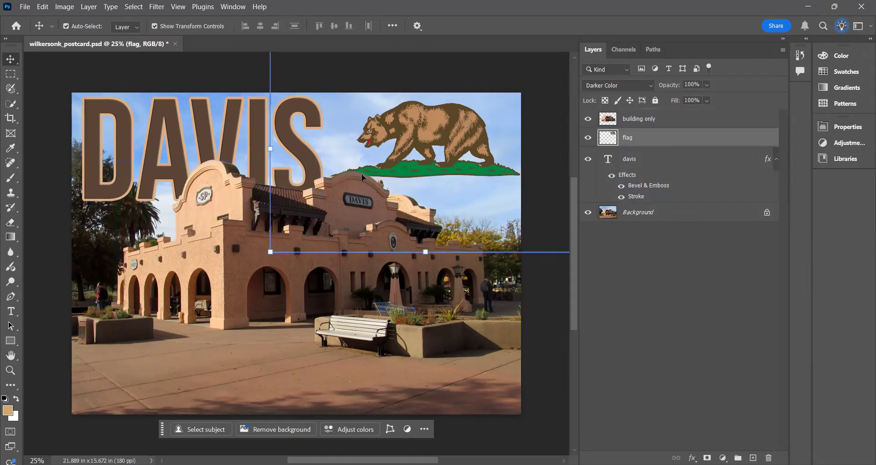
pyautogui.click(191, 76)
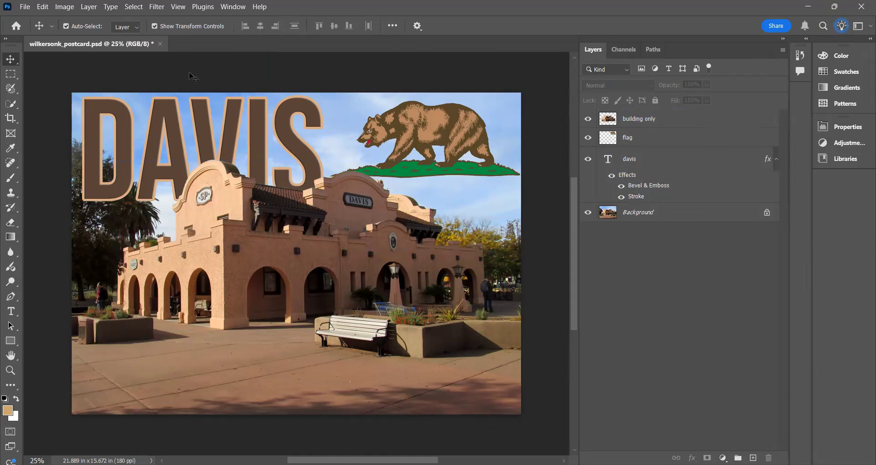
pyautogui.click(425, 158)
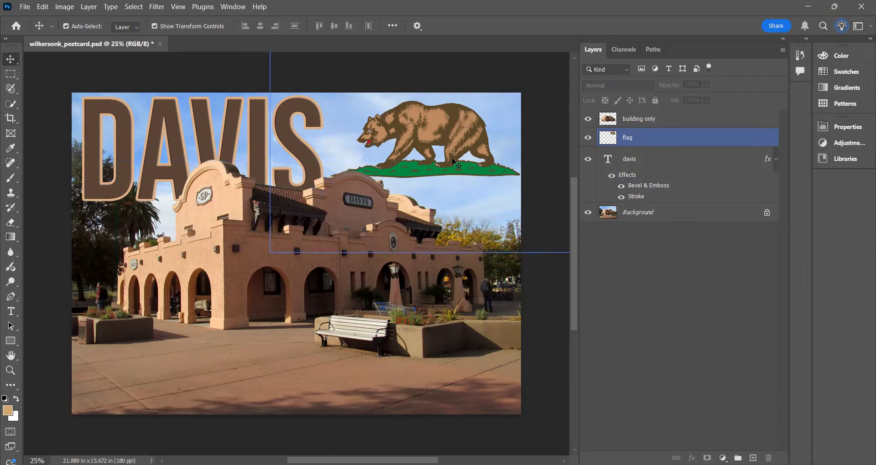
# - Quick-export the postcard as a PNG to the postcard folder, changing the file name's part after the underscore to postcardextracredit
pyautogui.click(25, 7)
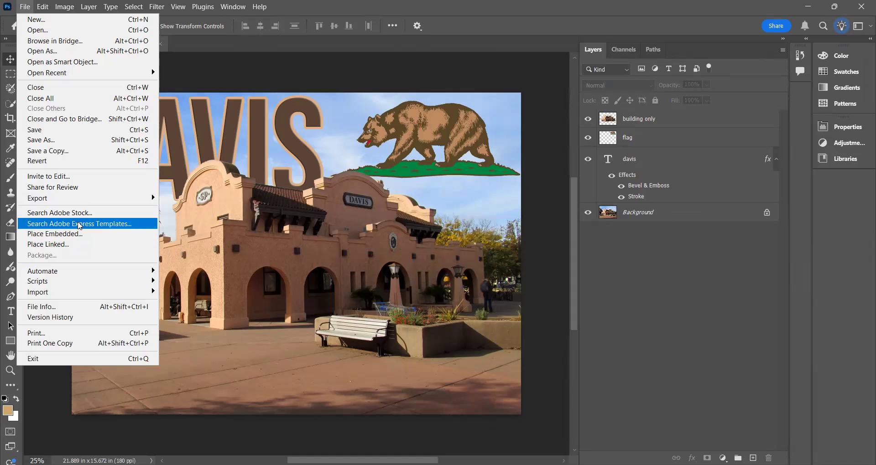
pyautogui.moveTo(115, 204)
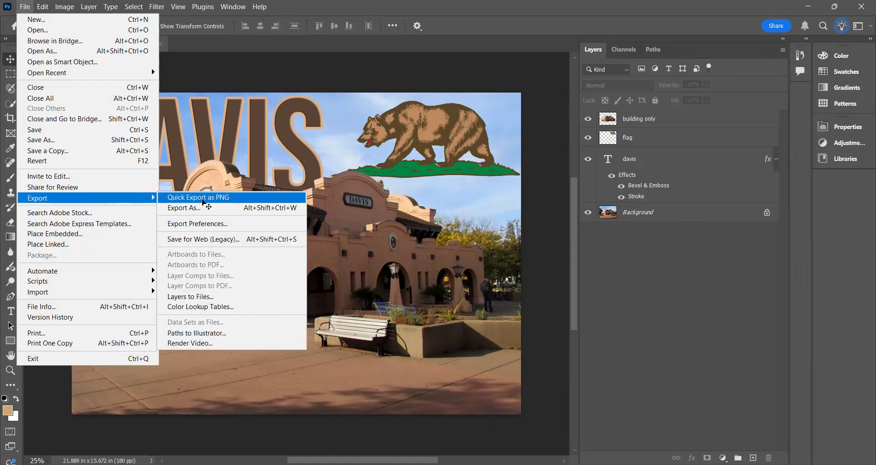
pyautogui.click(203, 201)
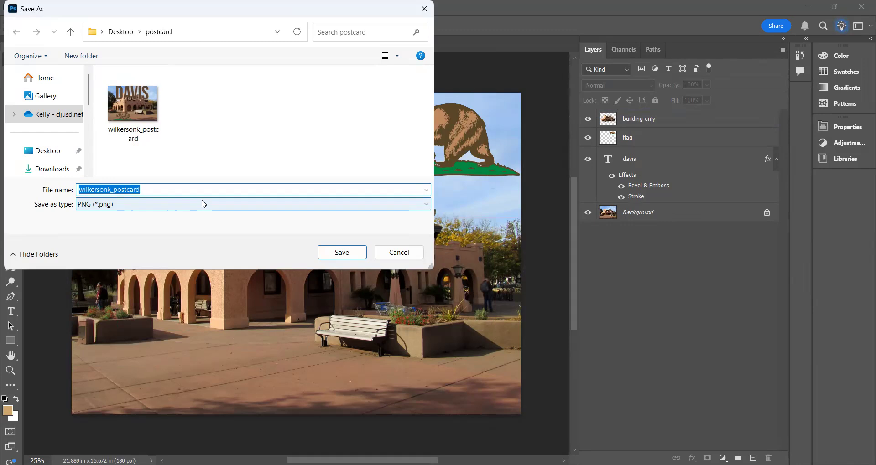
pyautogui.click(203, 204)
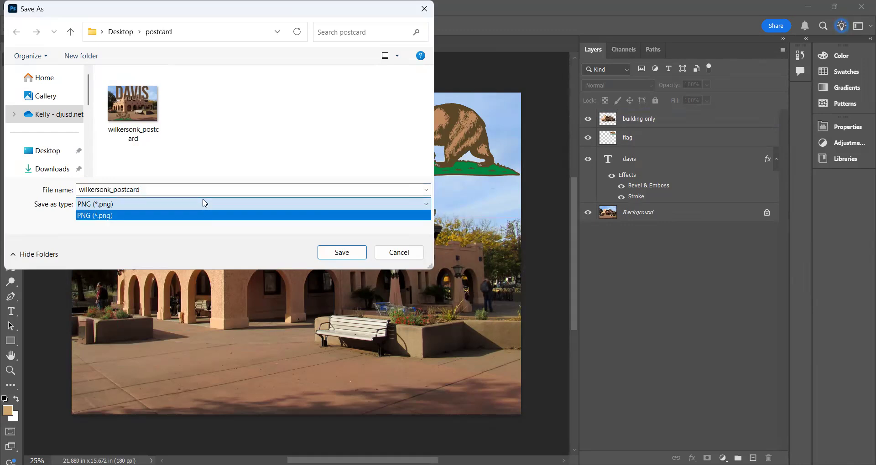
pyautogui.click(155, 192)
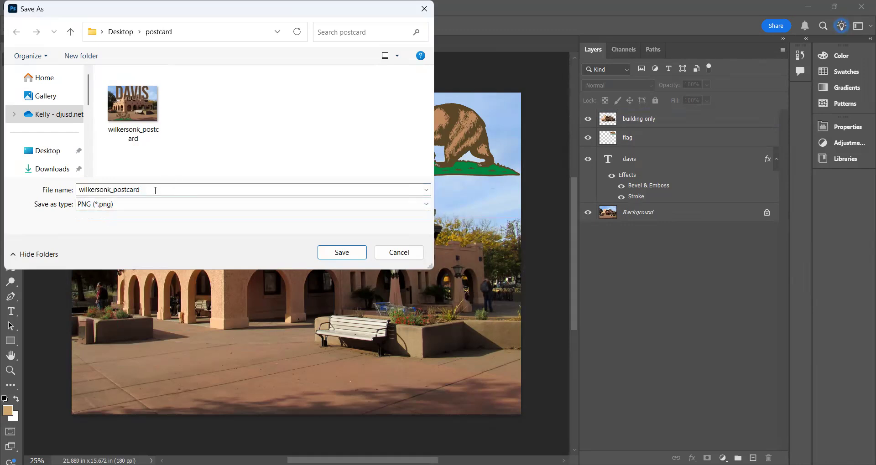
pyautogui.doubleClick(155, 189)
pyautogui.click(150, 189)
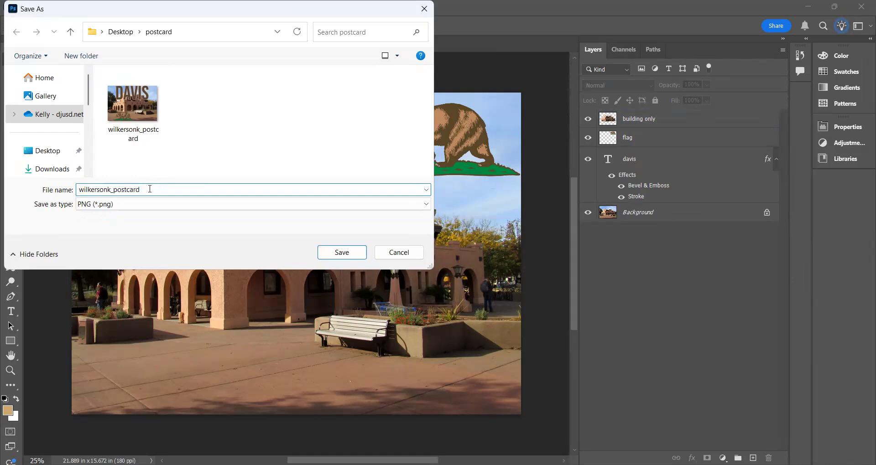
pyautogui.moveTo(150, 189); pyautogui.dragTo(113, 189)
pyautogui.write('postcar')
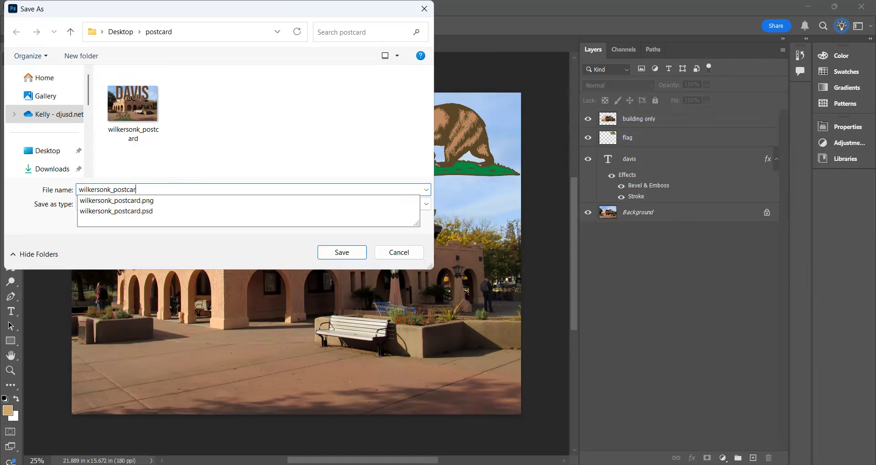
pyautogui.write('dextracredit')
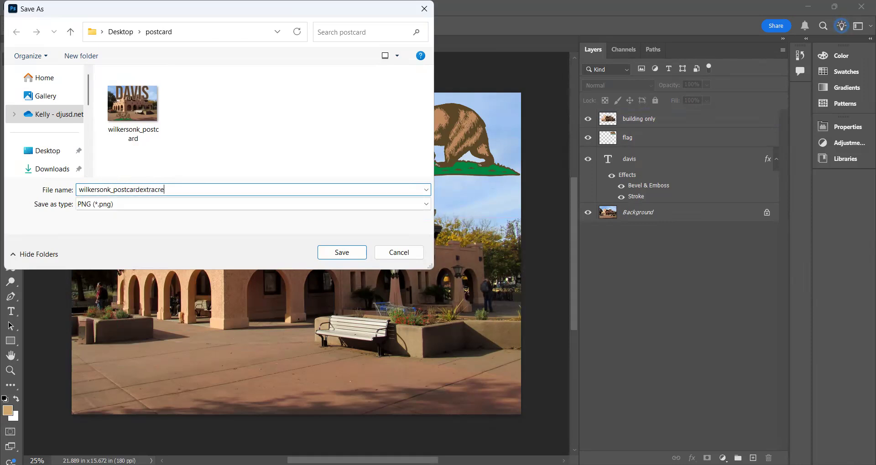
pyautogui.click(342, 253)
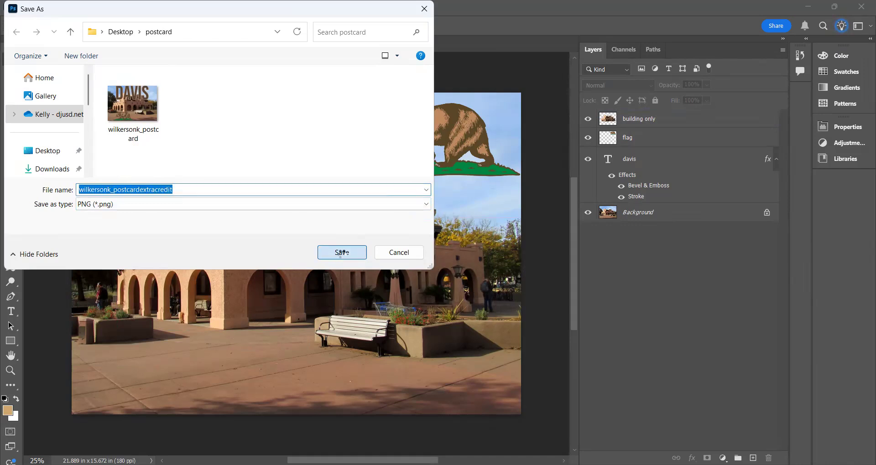